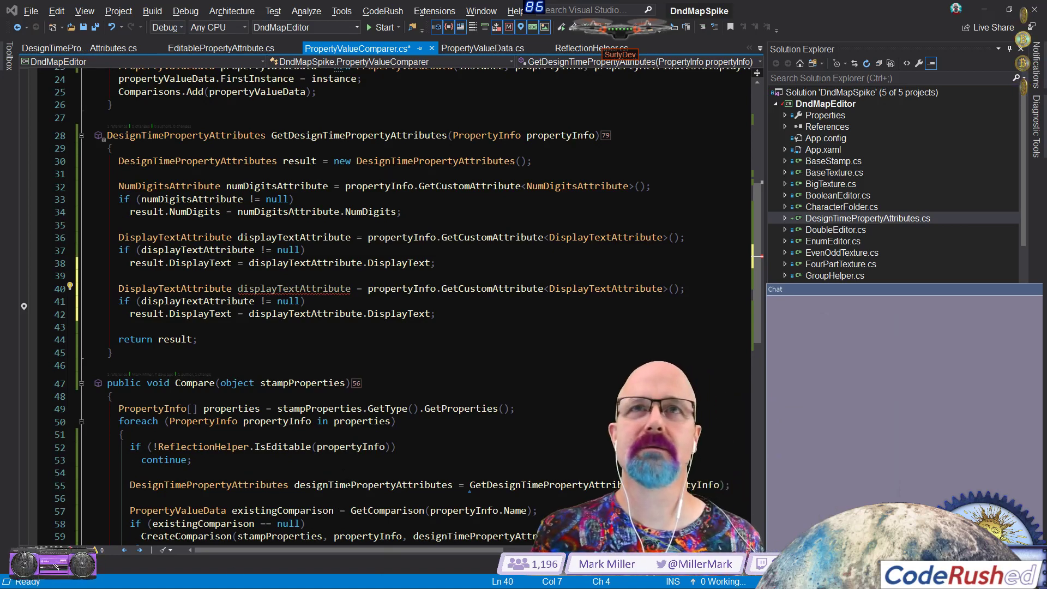
pyautogui.moveTo(295, 288)
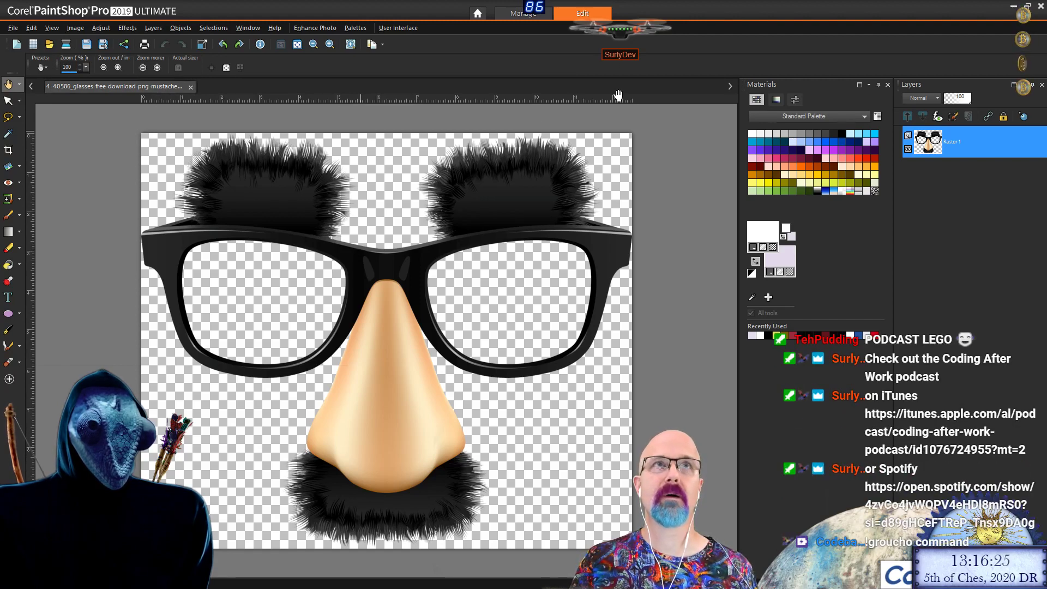
pyautogui.hotkey('shift', 's')
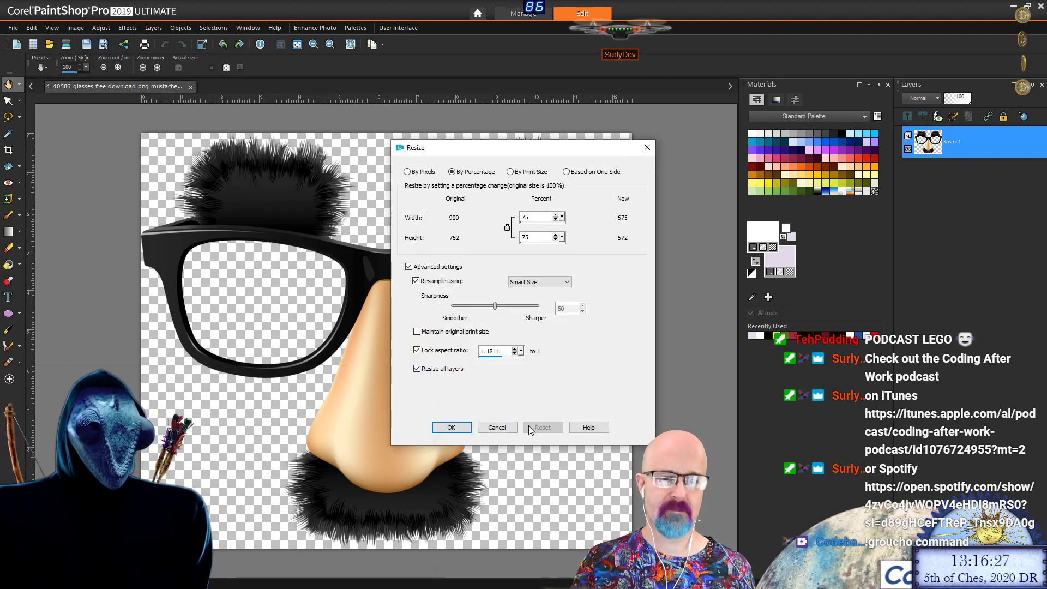
pyautogui.click(496, 427)
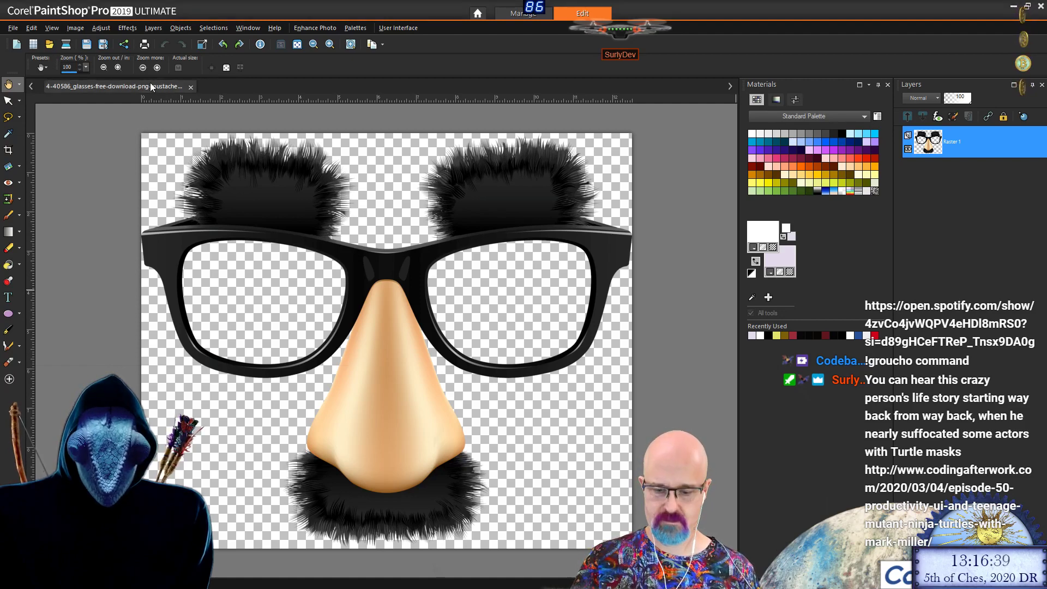
# Paste the captured screenshot as a new image and crop it to the rectangular stream preview area
pyautogui.hotkey('ctrl', 'v')
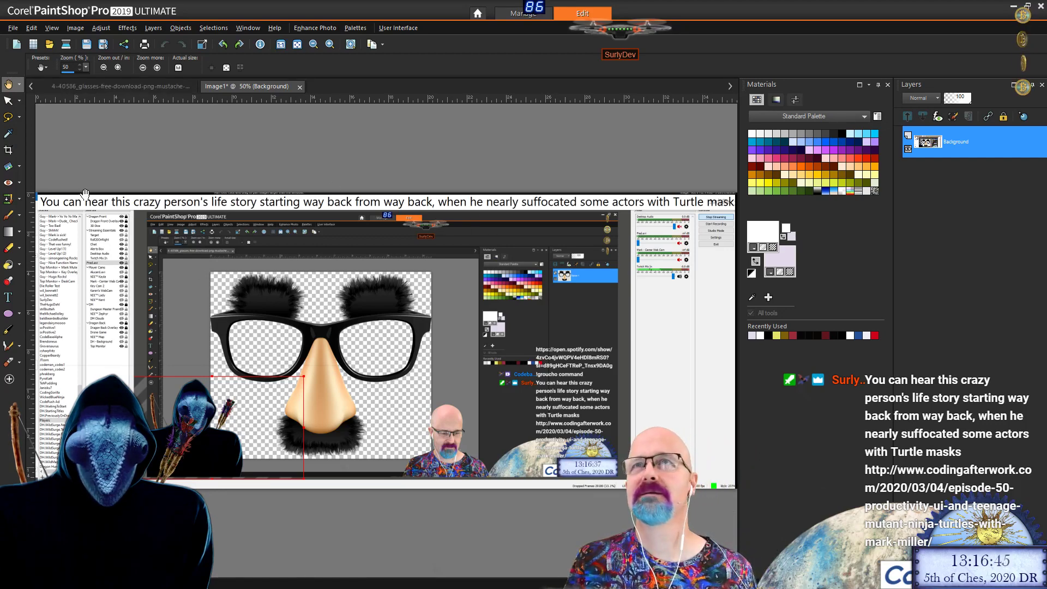
pyautogui.click(19, 117)
pyautogui.click(34, 119)
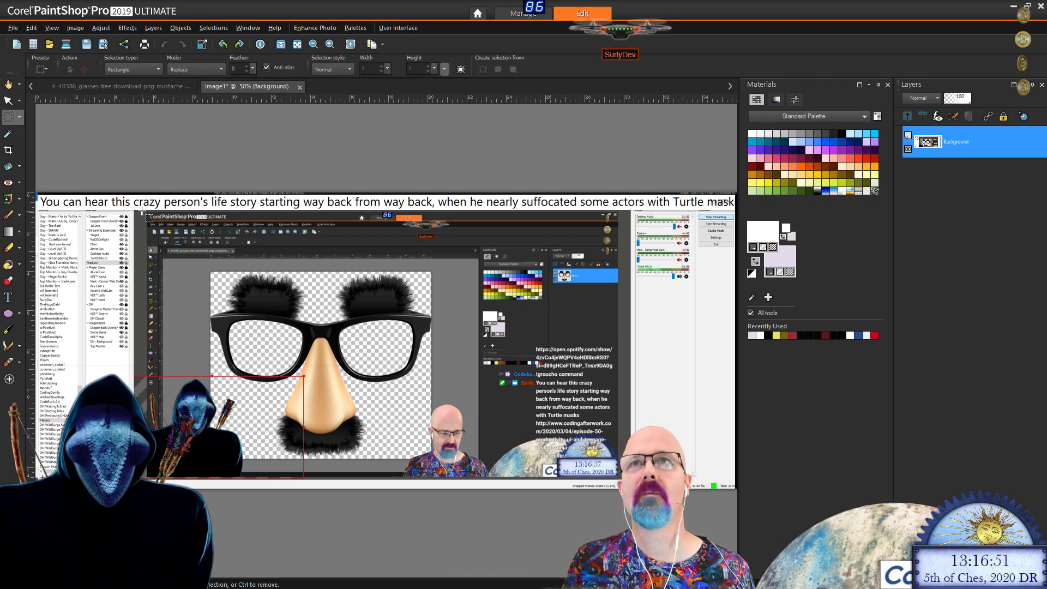
pyautogui.moveTo(147, 210); pyautogui.dragTo(618, 478)
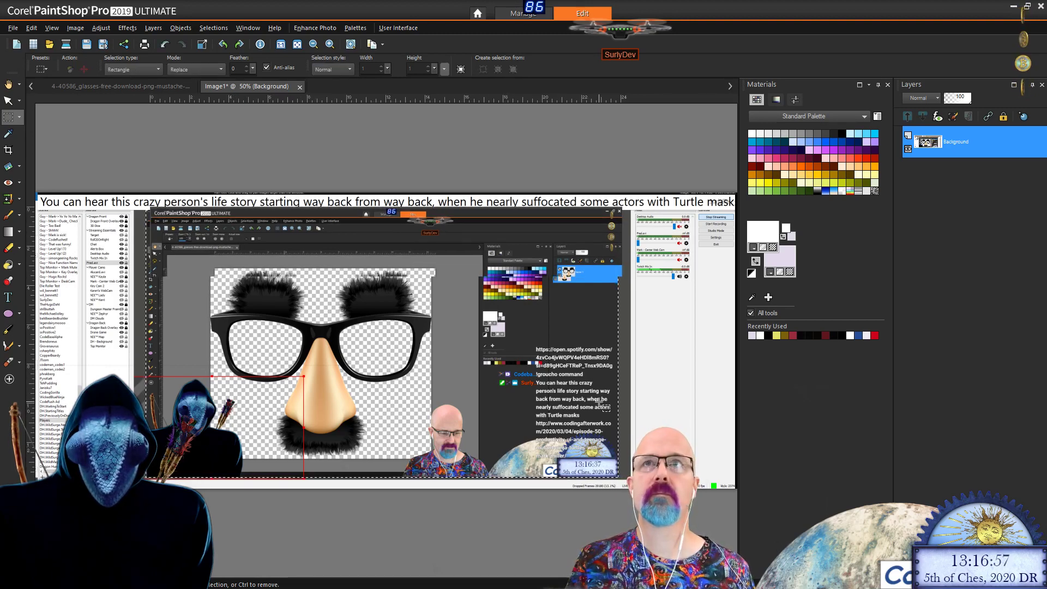
pyautogui.hotkey('shift', 'r')
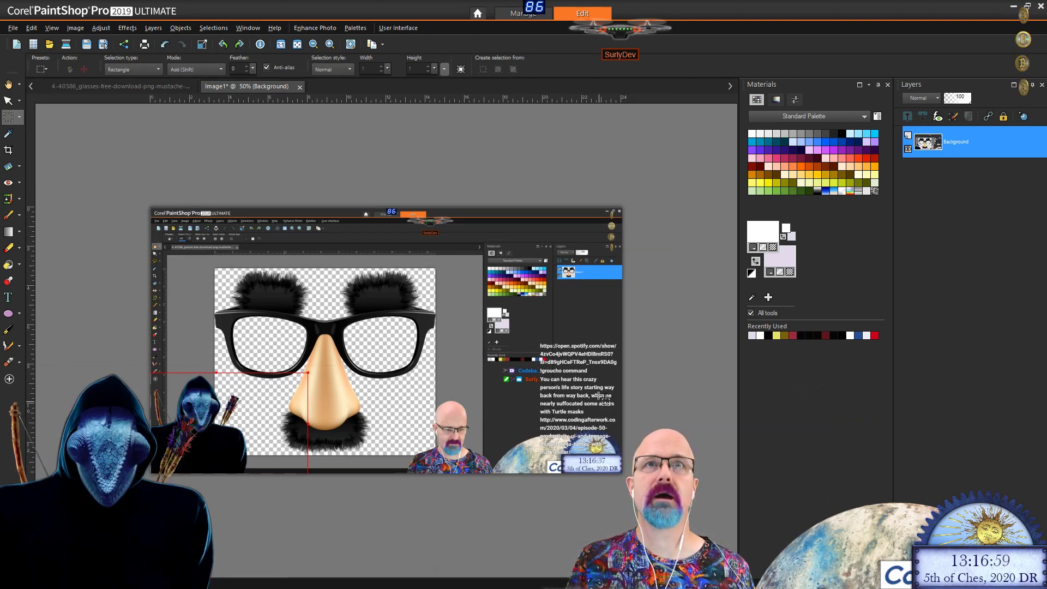
# Resize the cropped screenshot by pixels with locked aspect ratio, entering a width of 1920 and correcting the height for a final width of 1909
pyautogui.hotkey('shift', 's')
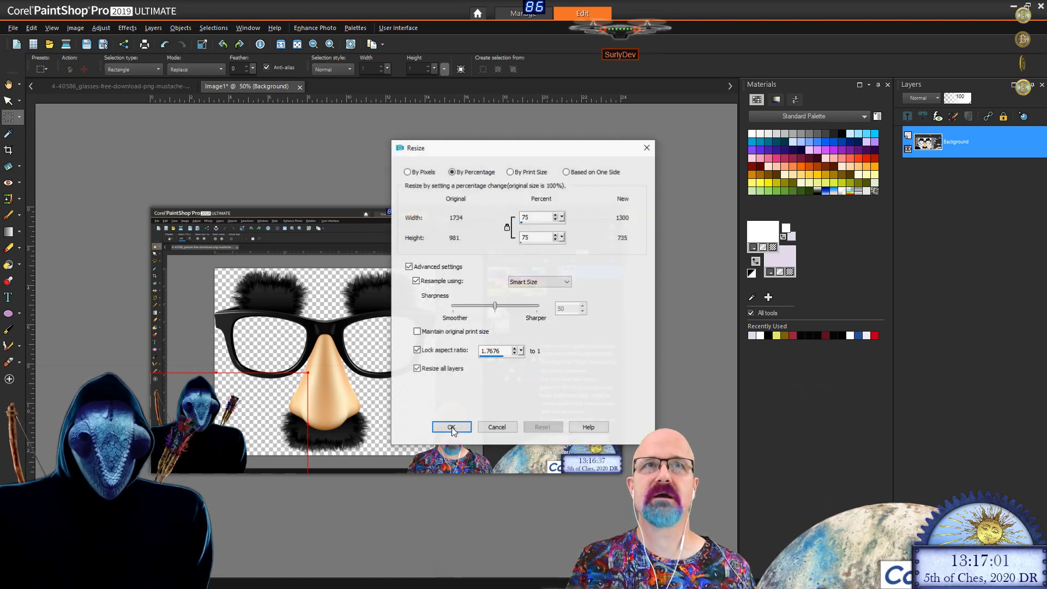
pyautogui.click(408, 172)
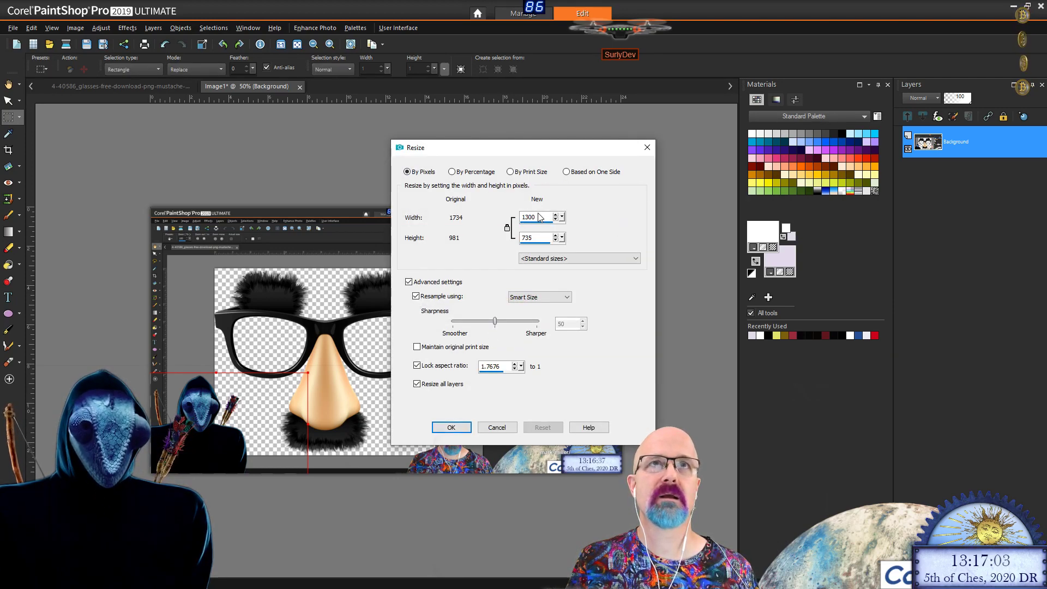
pyautogui.write('1920')
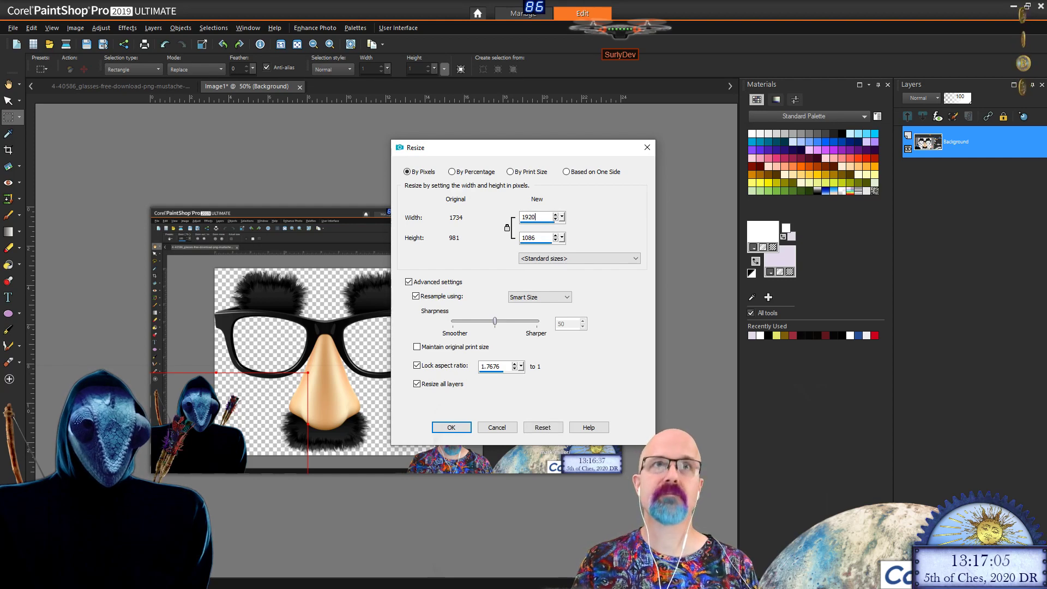
pyautogui.click(535, 237)
pyautogui.write('9')
pyautogui.write('0')
pyautogui.press('Return')
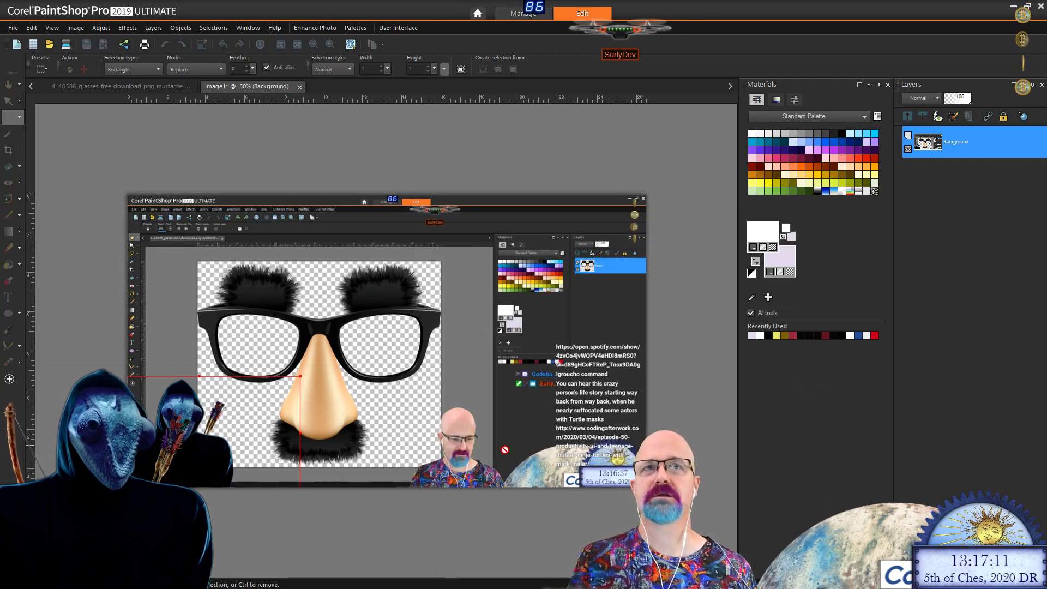
# Crop the screenshot to the eyeglasses on the presenter's face, about 113 x 59 pixels, and check the image's dimensions
pyautogui.scroll(1, 401, 415)
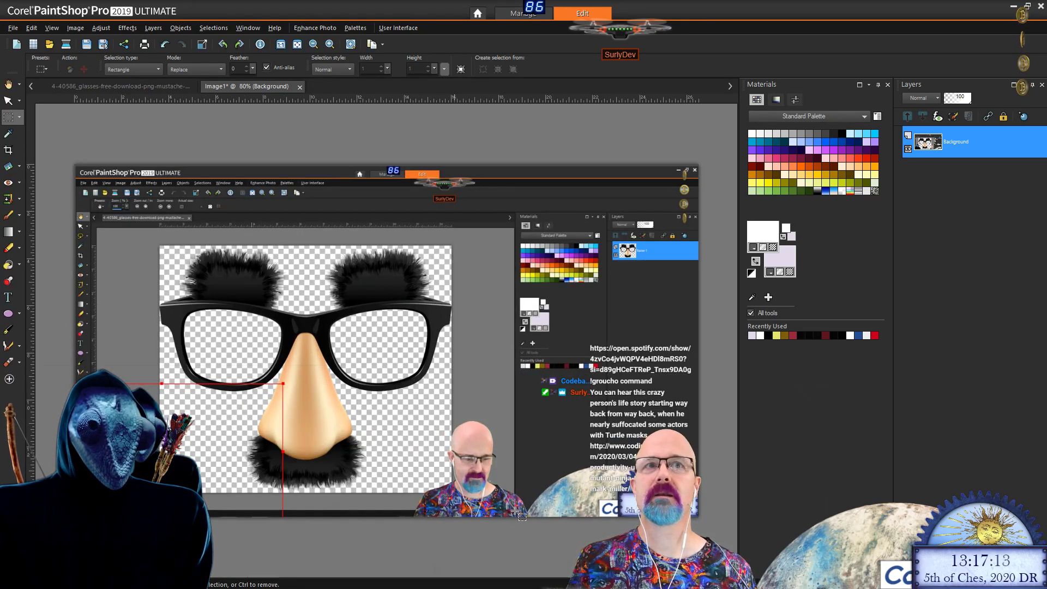
pyautogui.scroll(2, 515, 509)
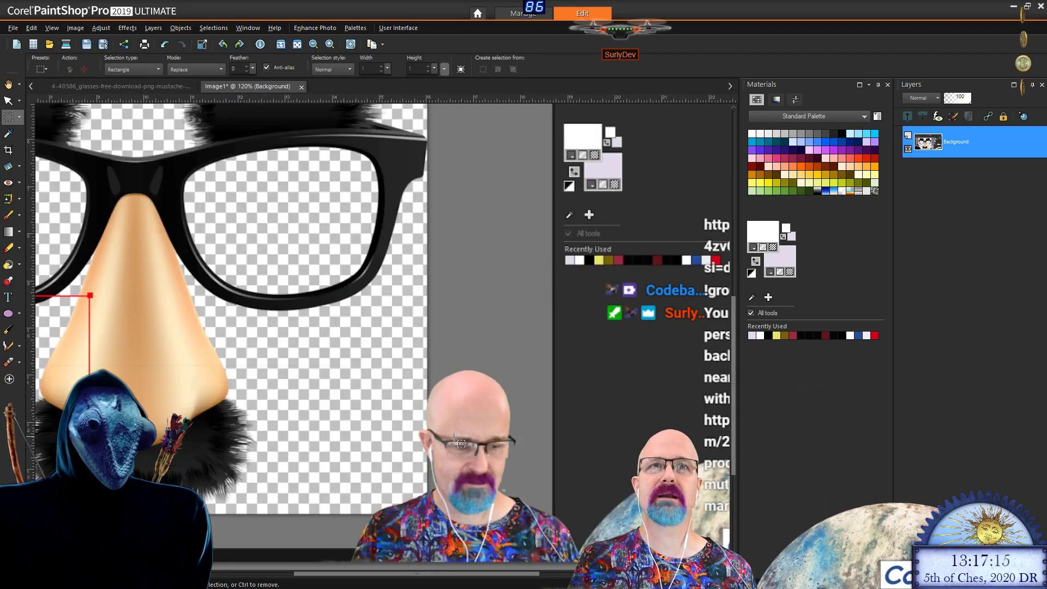
pyautogui.moveTo(442, 429); pyautogui.dragTo(518, 467)
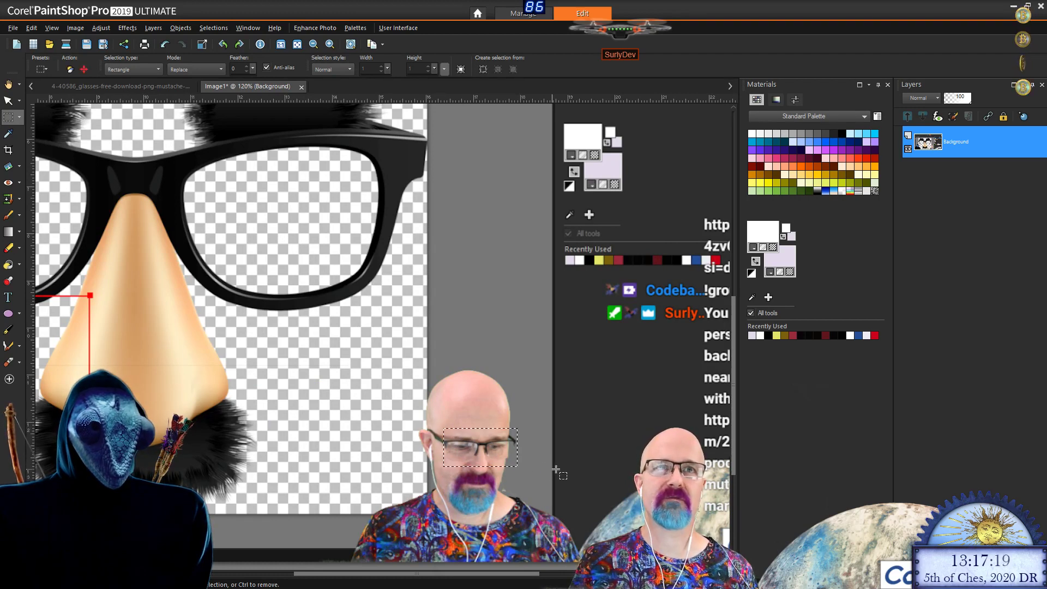
pyautogui.hotkey('shift', 'r')
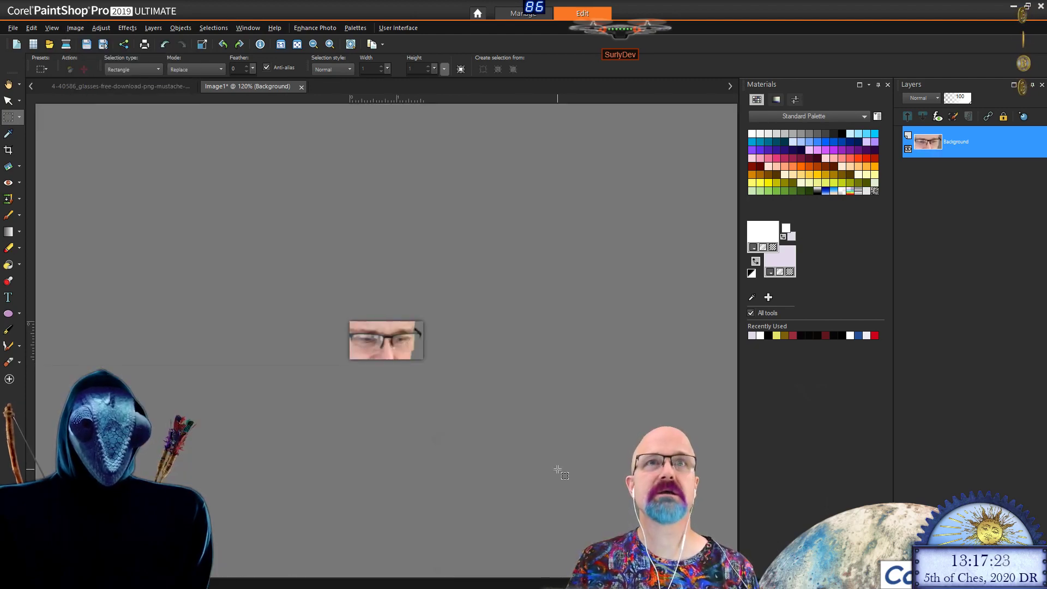
pyautogui.hotkey('shift', 'i')
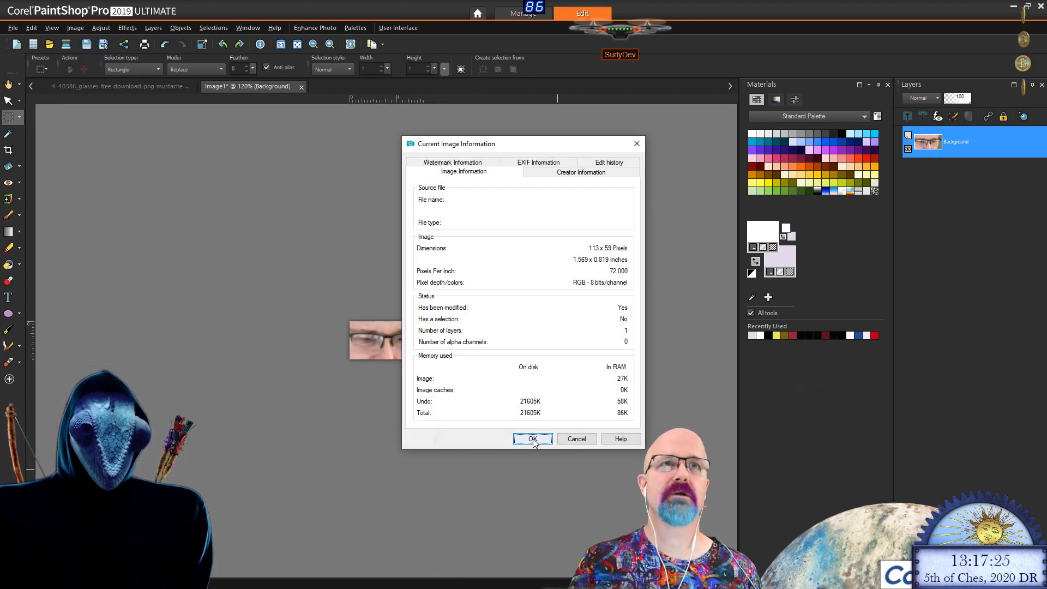
pyautogui.click(576, 440)
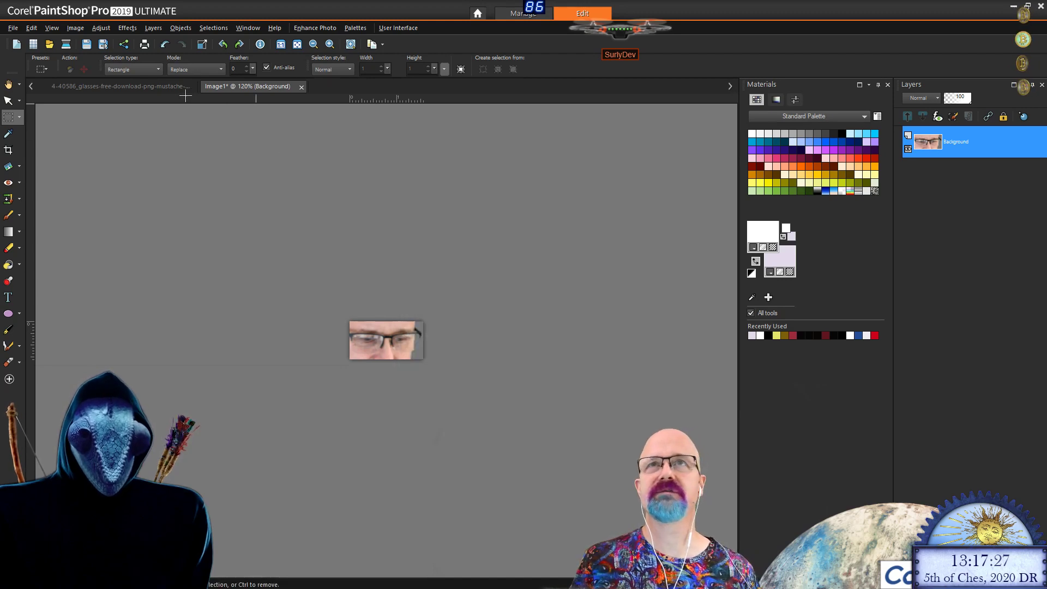
# Resize the Groucho glasses image to a width of 120 pixels with the aspect ratio locked
pyautogui.click(130, 87)
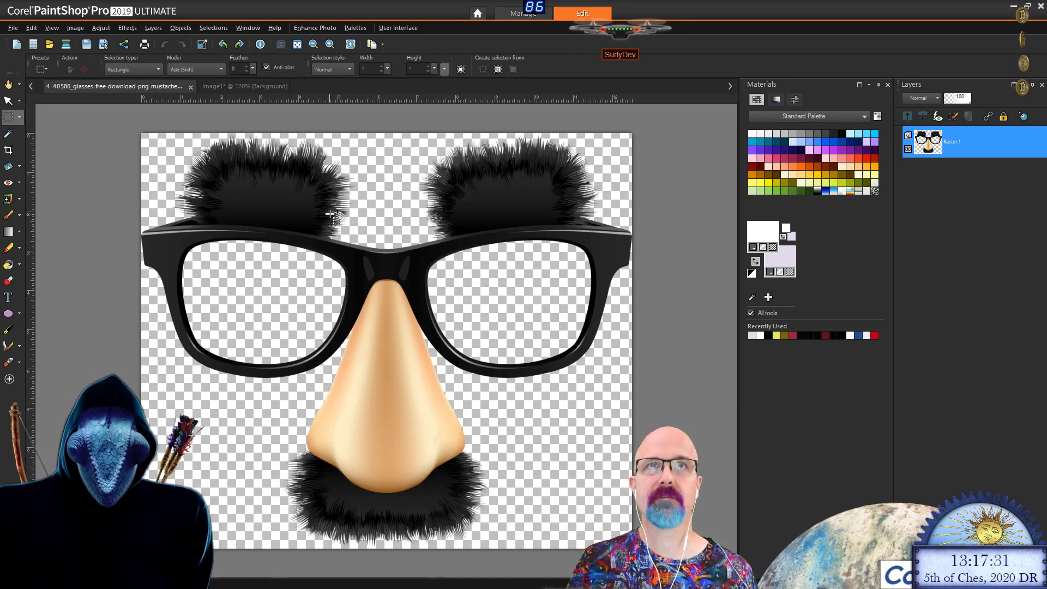
pyautogui.hotkey('shift', 's')
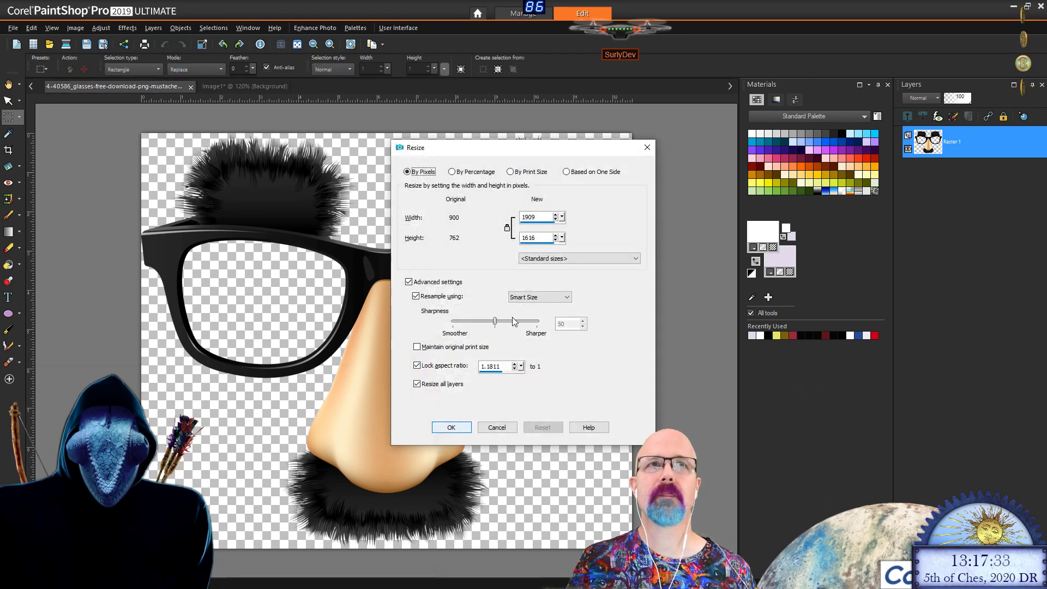
pyautogui.doubleClick(539, 218)
pyautogui.write('55')
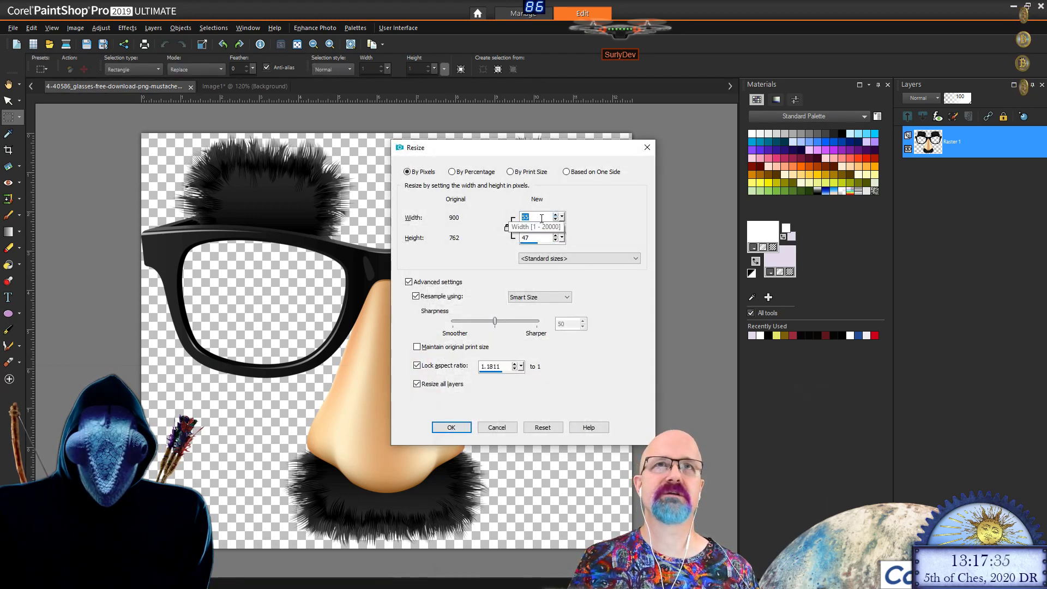
pyautogui.write('120')
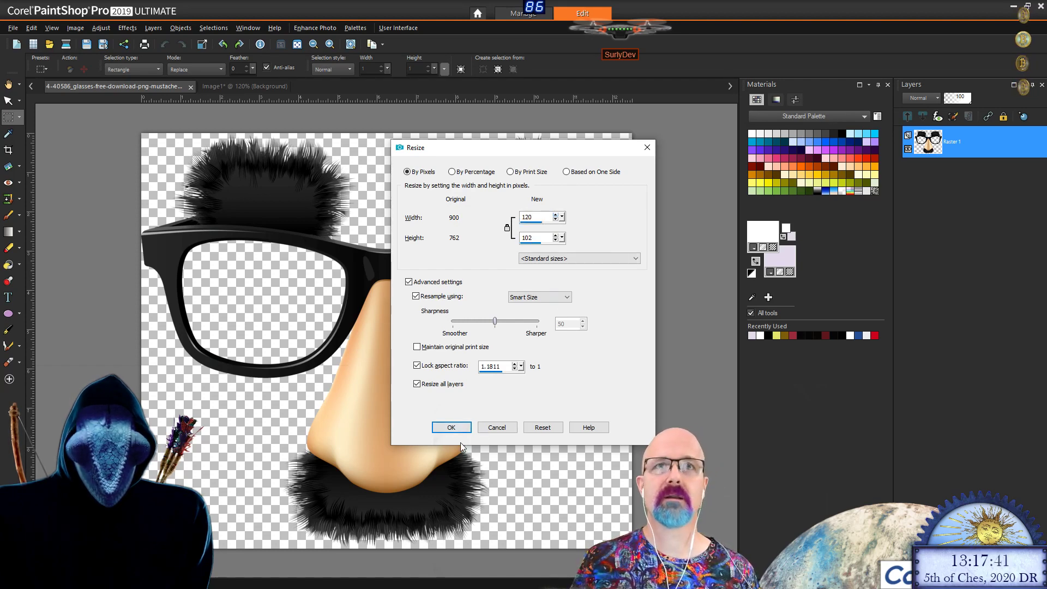
pyautogui.click(451, 428)
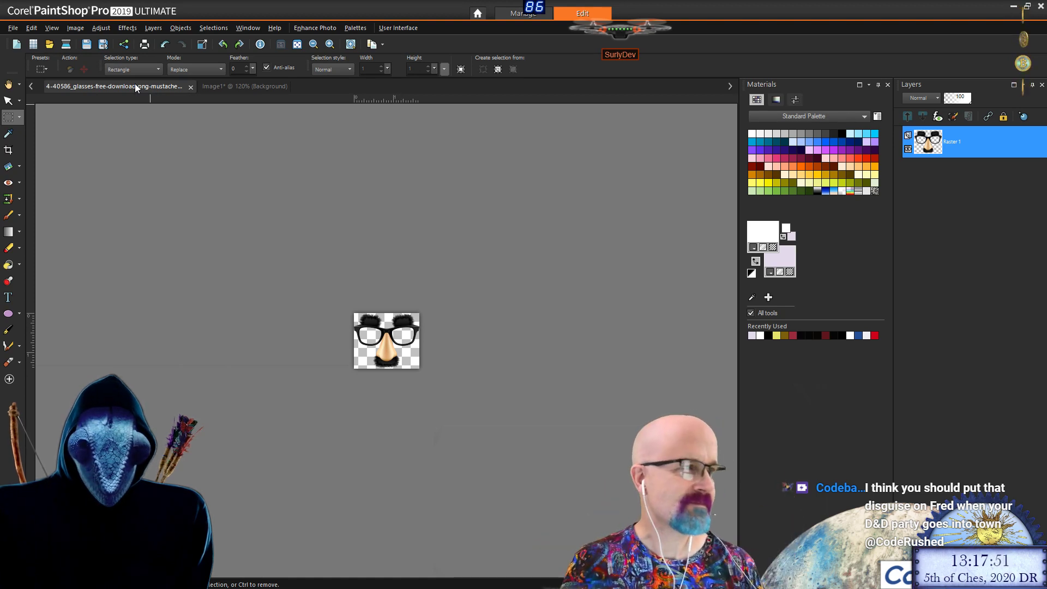
# Start saving a copy of the resized glasses image and browse to the Assets folder inside DX\Twitch
pyautogui.hotkey('alt', 'f')
pyautogui.press('Escape')
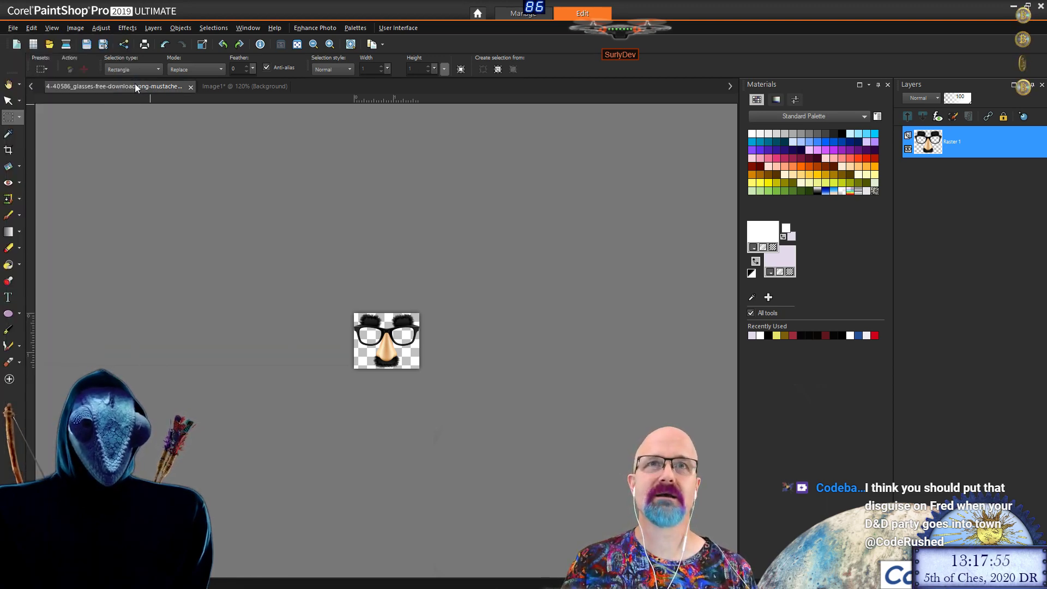
pyautogui.hotkey('ctrl', 'F12')
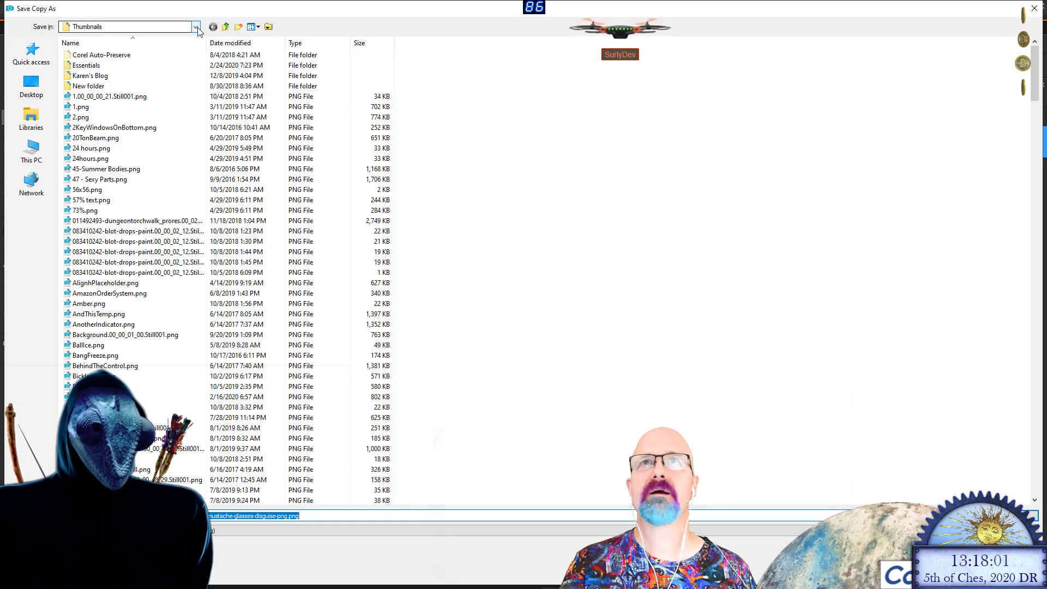
pyautogui.click(269, 26)
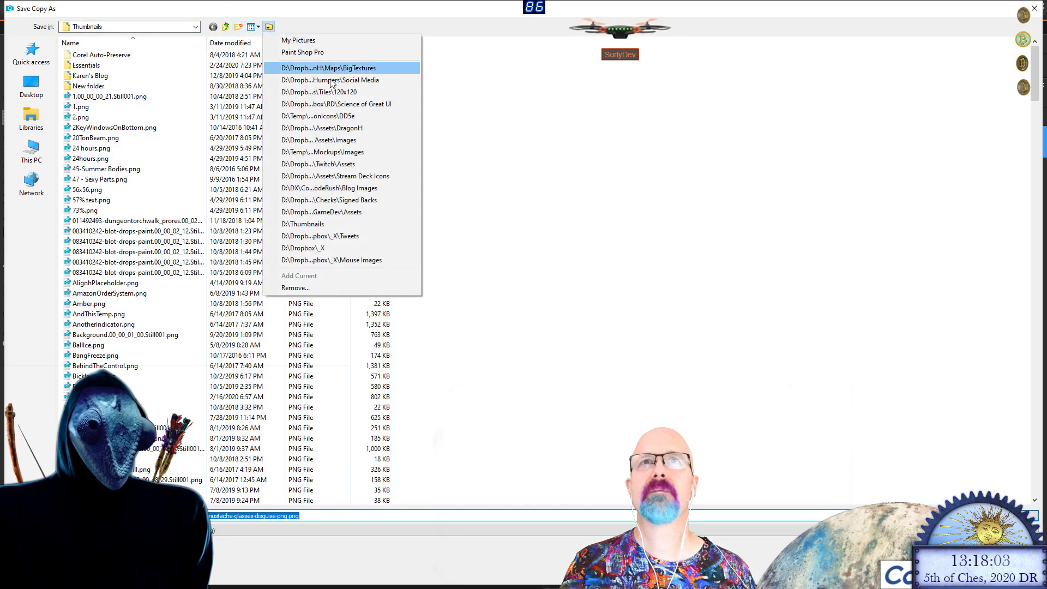
pyautogui.click(371, 163)
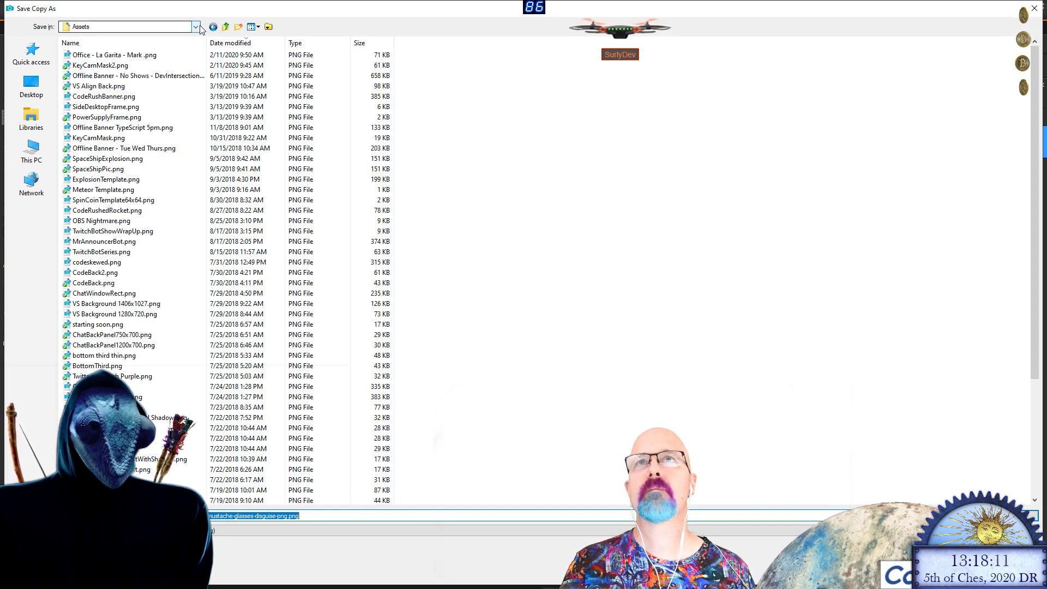
pyautogui.click(226, 27)
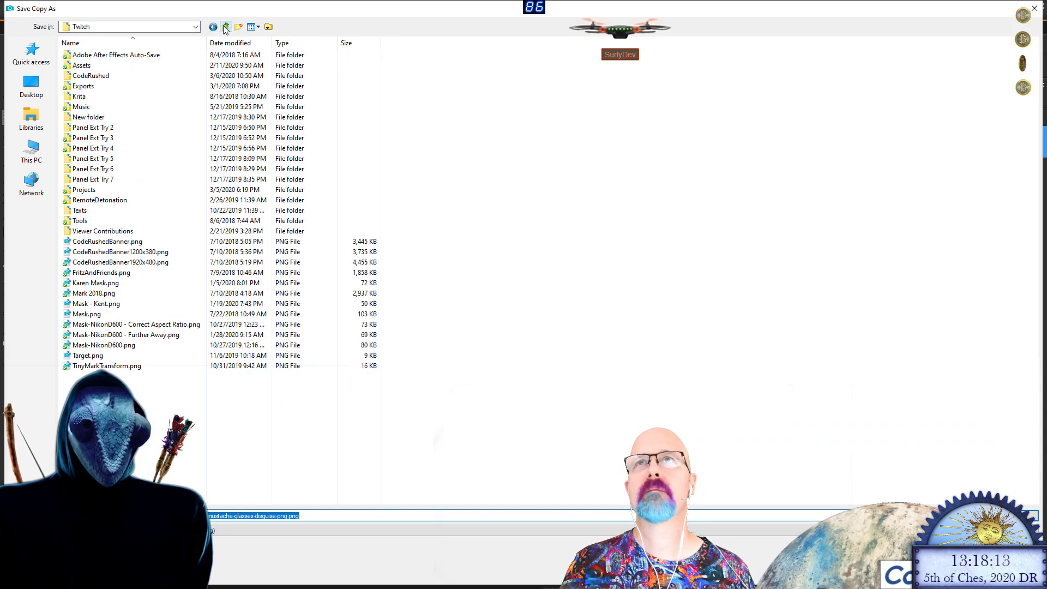
pyautogui.click(226, 27)
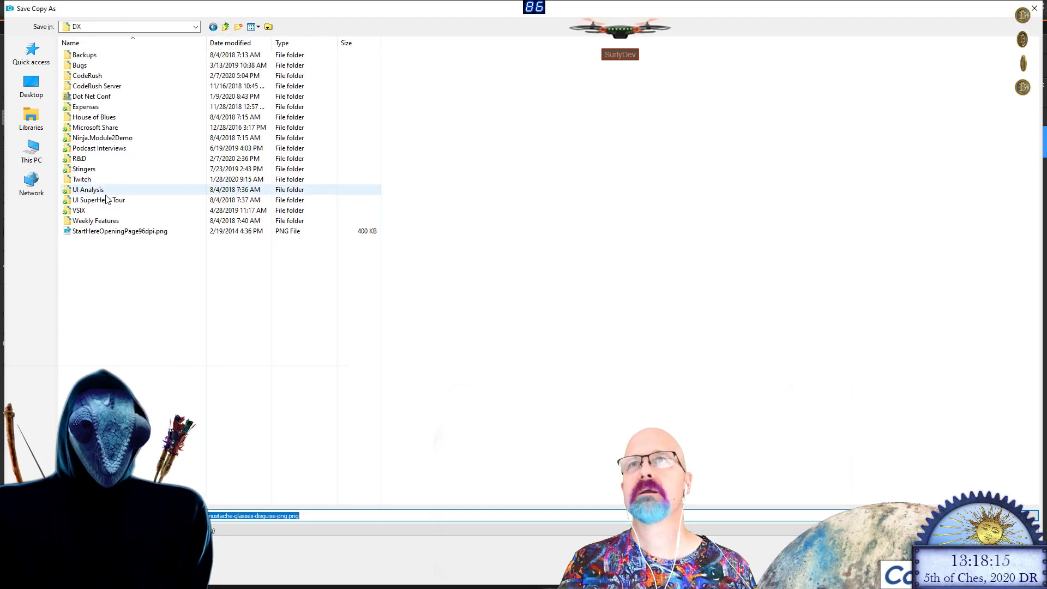
pyautogui.doubleClick(98, 179)
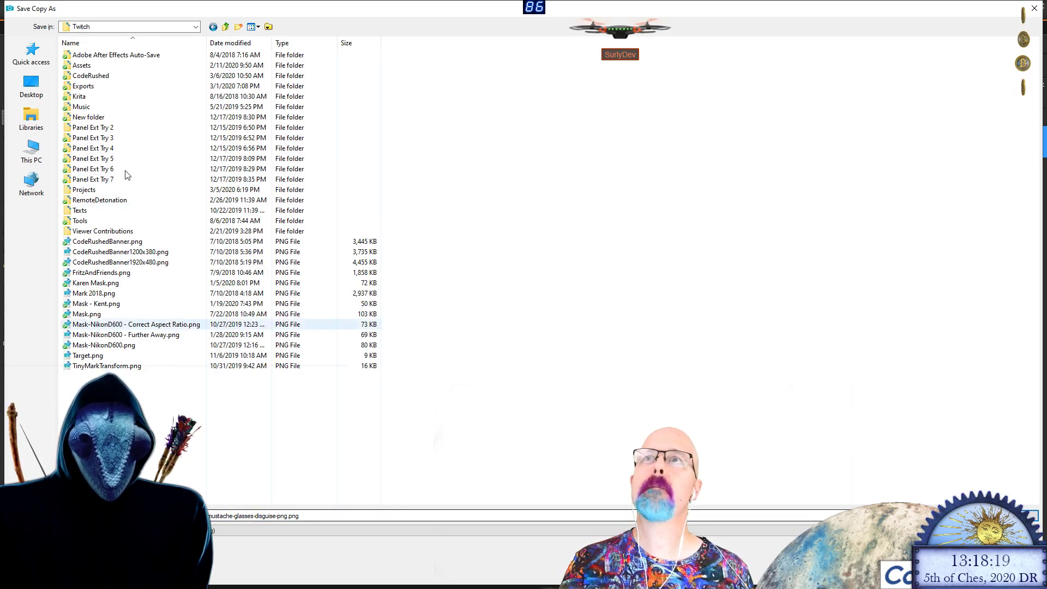
pyautogui.doubleClick(88, 65)
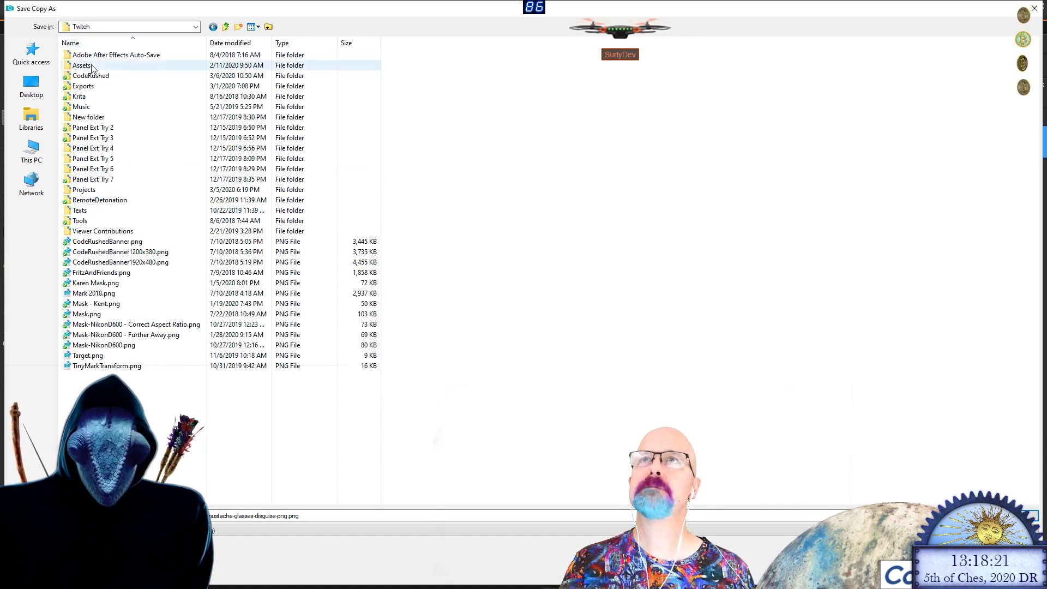
# Save the copy under a new file name in place of the suggested one and switch back to Visual Studio
pyautogui.doubleClick(279, 516)
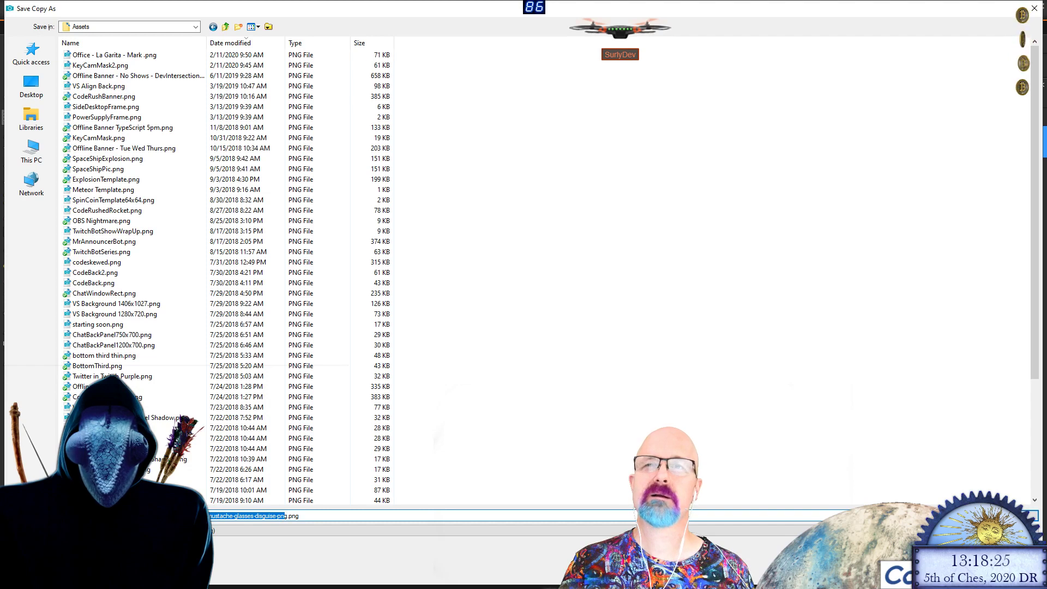
pyautogui.doubleClick(273, 516)
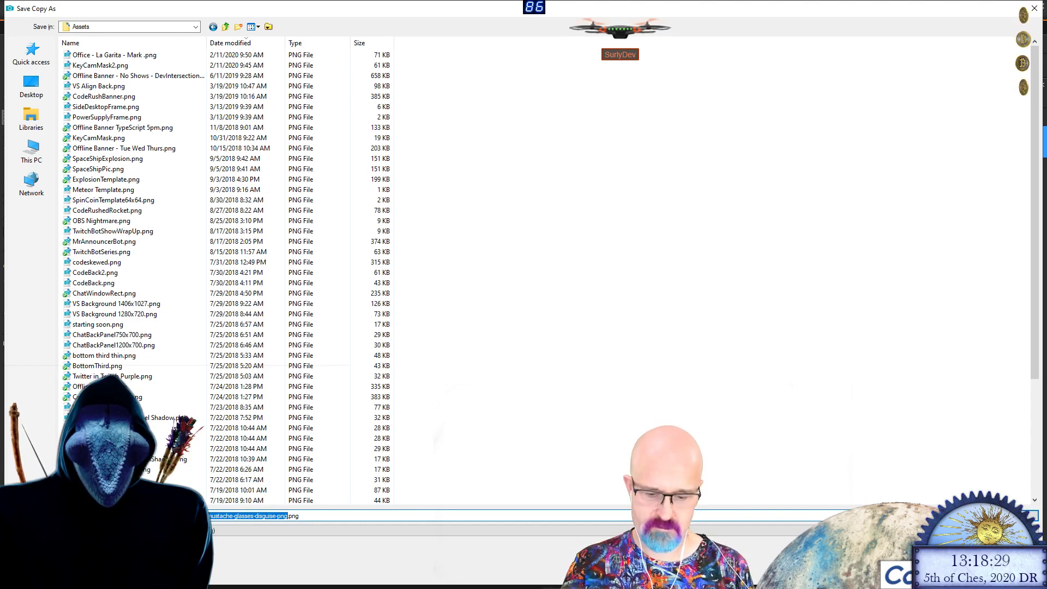
pyautogui.hotkey('ctrl', 'a')
pyautogui.press('BackSpace')
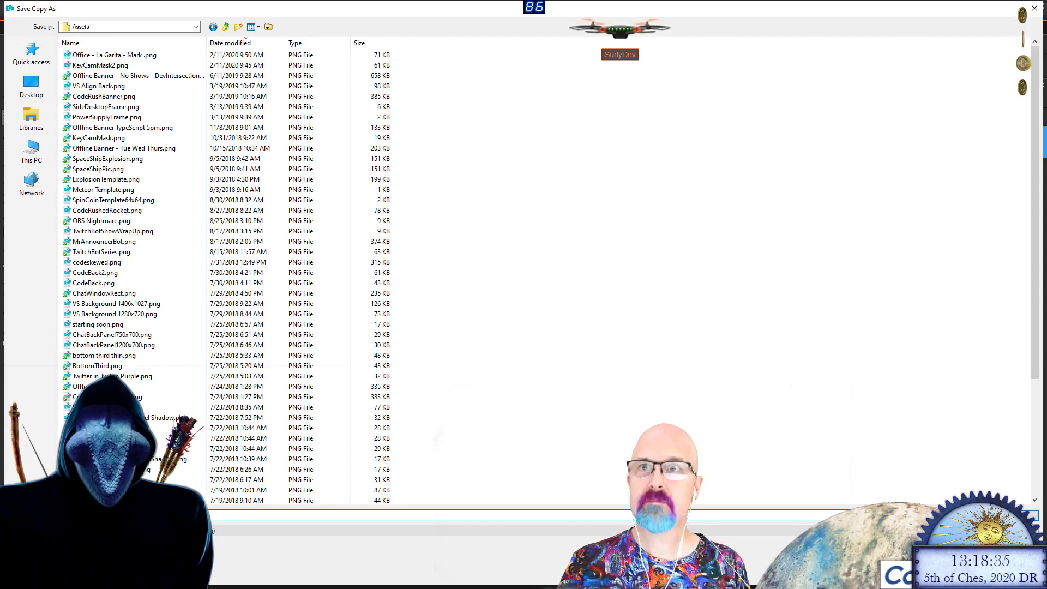
pyautogui.press('Return')
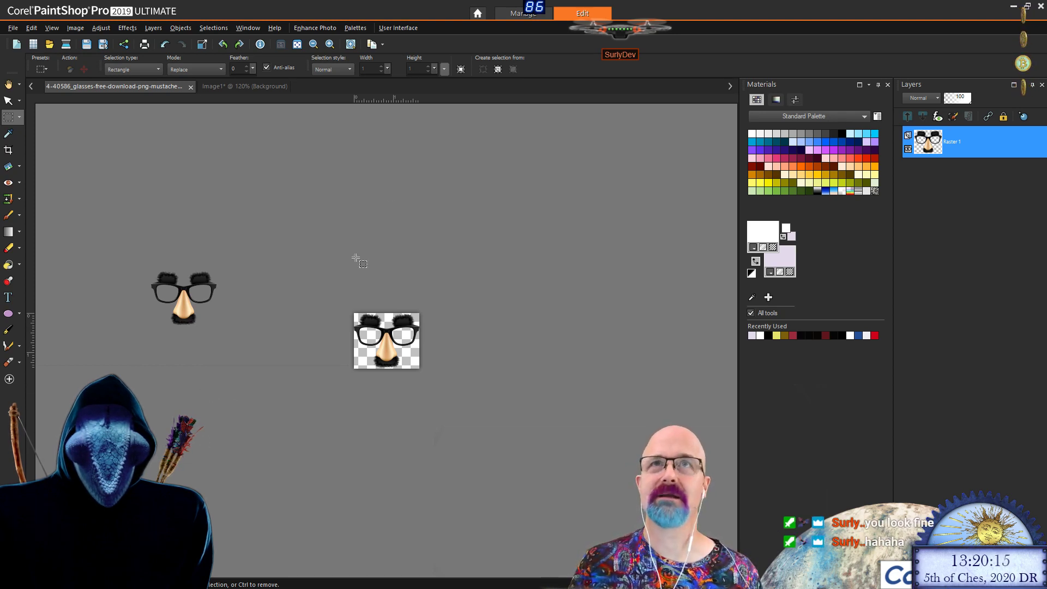
pyautogui.click(1013, 8)
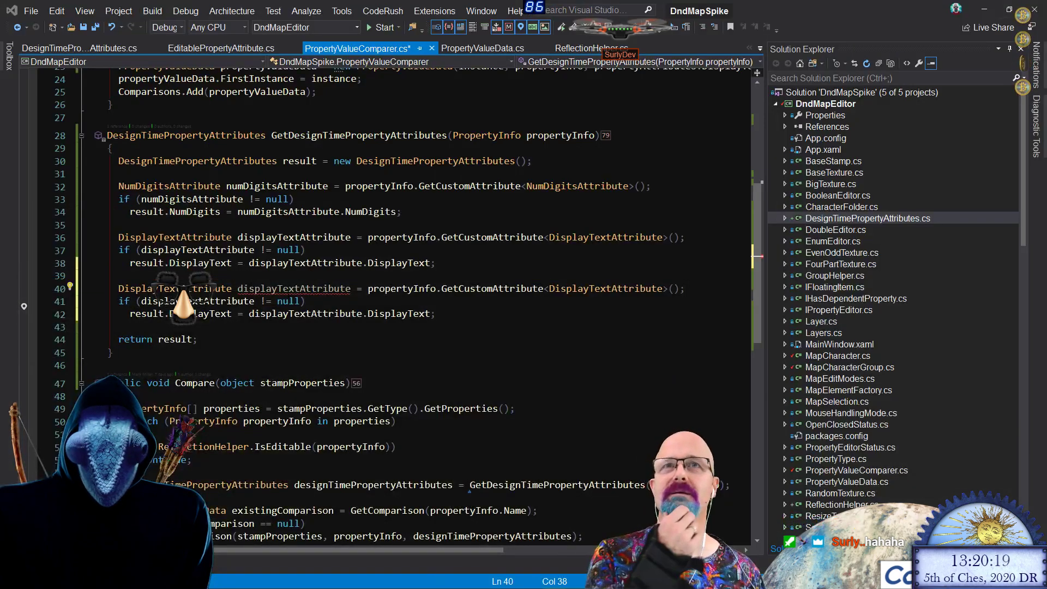
# Change the type argument of the GetCustomAttribute call on line 40 to DependentPropertyAttribute
pyautogui.click(265, 288)
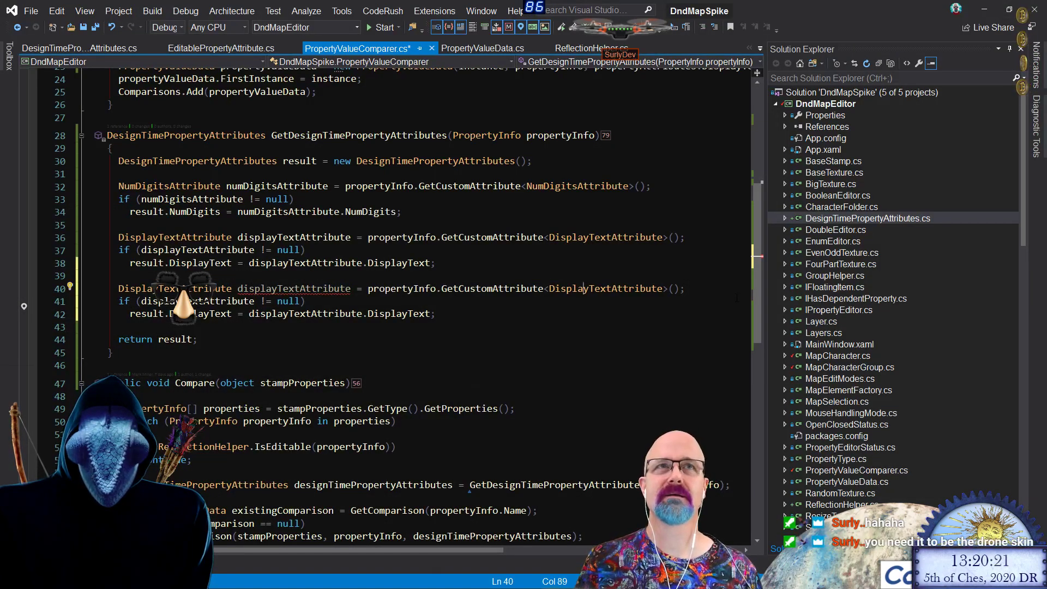
pyautogui.hotkey('ctrl', 'shift', 'Right')
pyautogui.press('Delete')
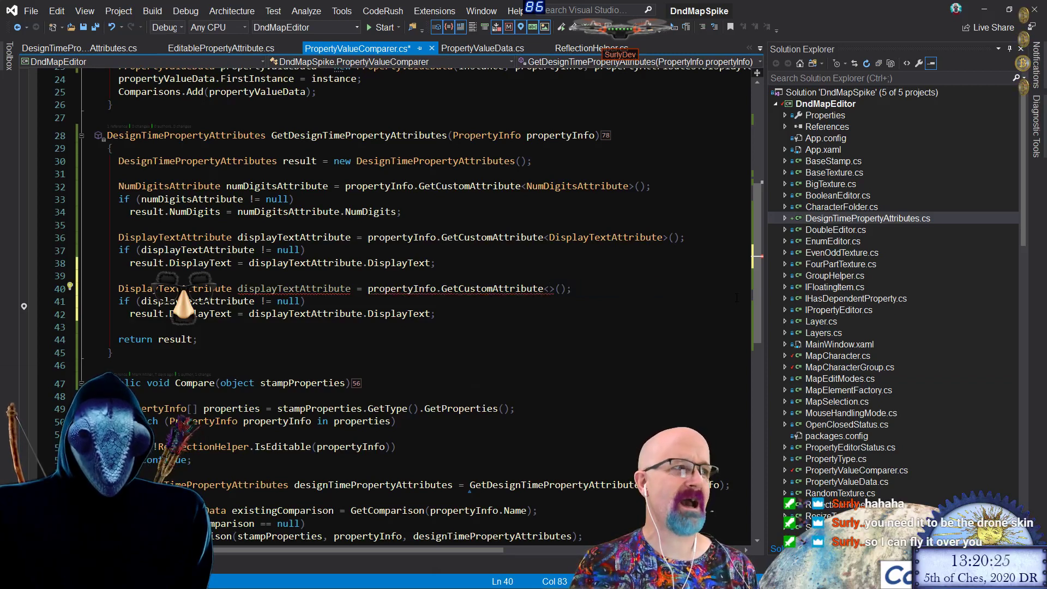
pyautogui.write('Dep')
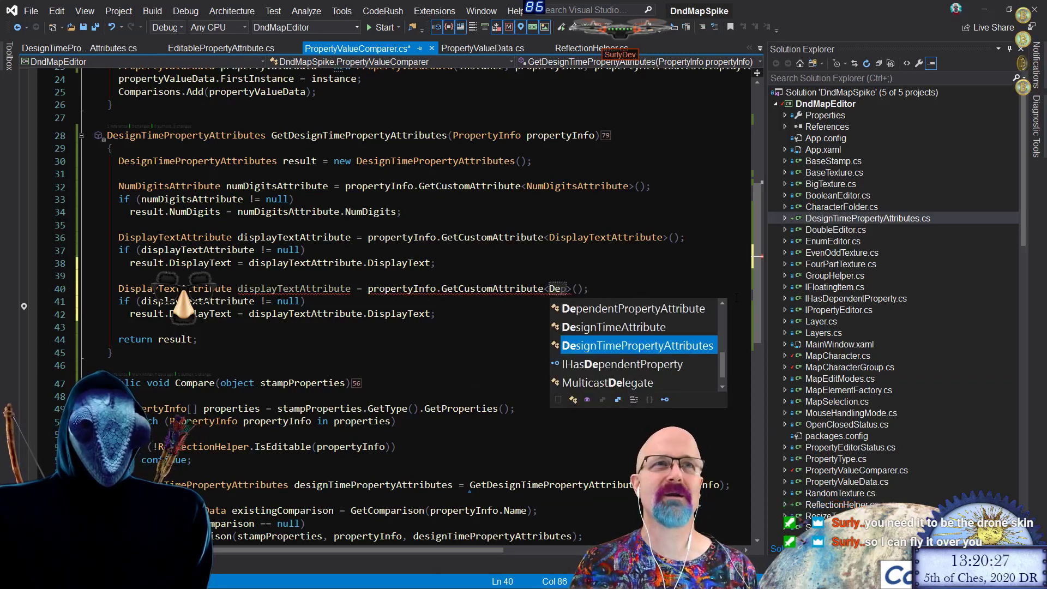
pyautogui.press('Tab')
# Copy the DependentPropertyAttribute type name over the declared type at the start of line 40
pyautogui.hotkey('ctrl', 'Left')
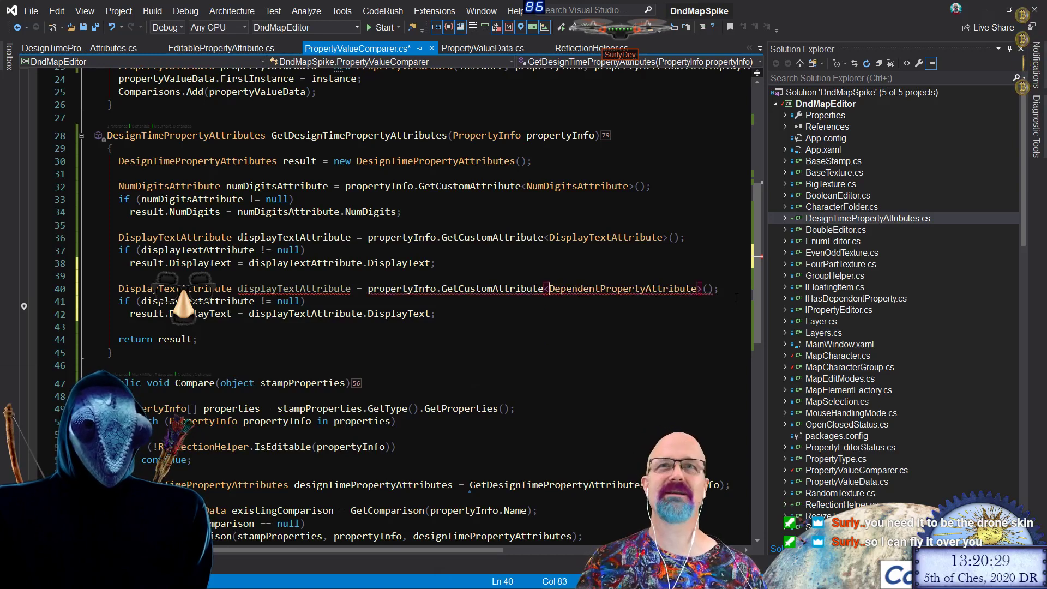
pyautogui.hotkey('ctrl', 'shift', 'Right')
pyautogui.hotkey('ctrl', 'shift', 'Right')
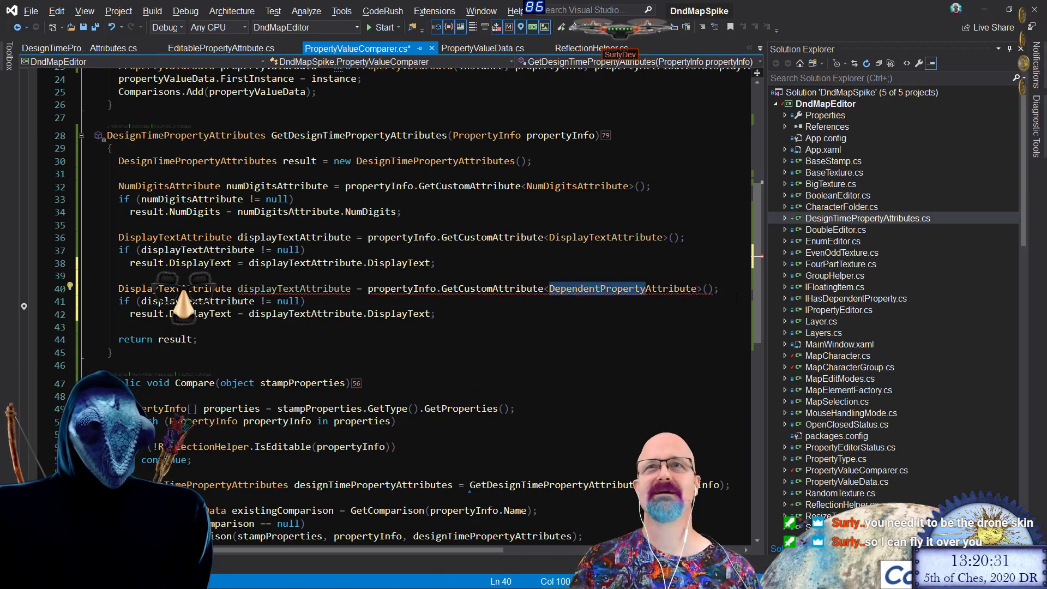
pyautogui.hotkey('ctrl', 'c')
pyautogui.press('Home')
pyautogui.hotkey('ctrl', 'shift', 'Right')
pyautogui.hotkey('ctrl', 'shift', 'Right')
pyautogui.hotkey('ctrl', 'v')
# Replace the variable name declared on line 40 with dependentPropertyAttribute, starting with a lowercase d
pyautogui.hotkey('ctrl', 'Right')
pyautogui.hotkey('ctrl', 'r')
pyautogui.hotkey('ctrl', 'r')
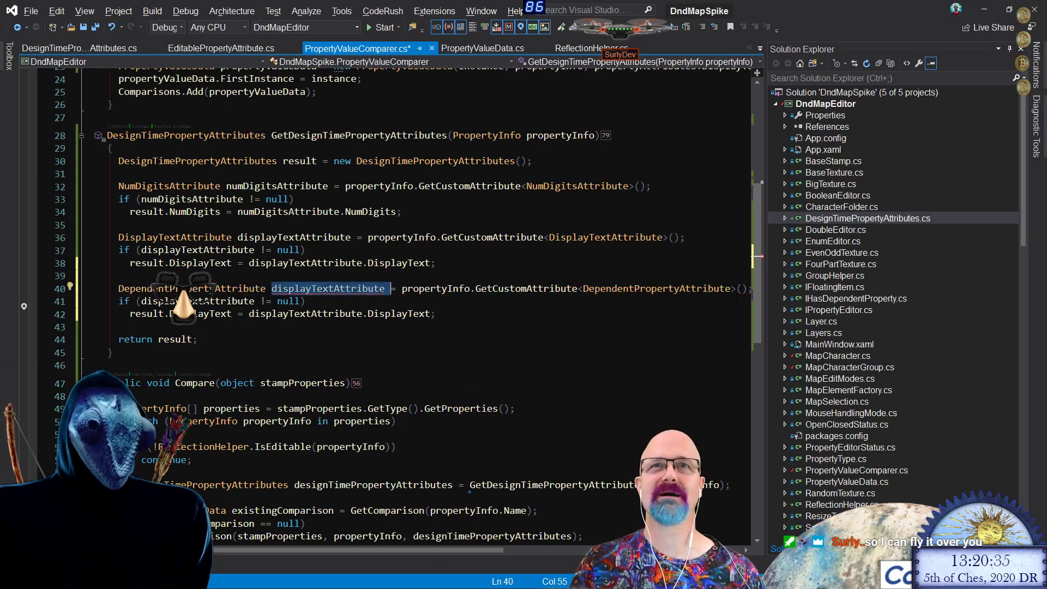
pyautogui.hotkey('ctrl', 'shift', 'Left')
pyautogui.hotkey('ctrl', 'v')
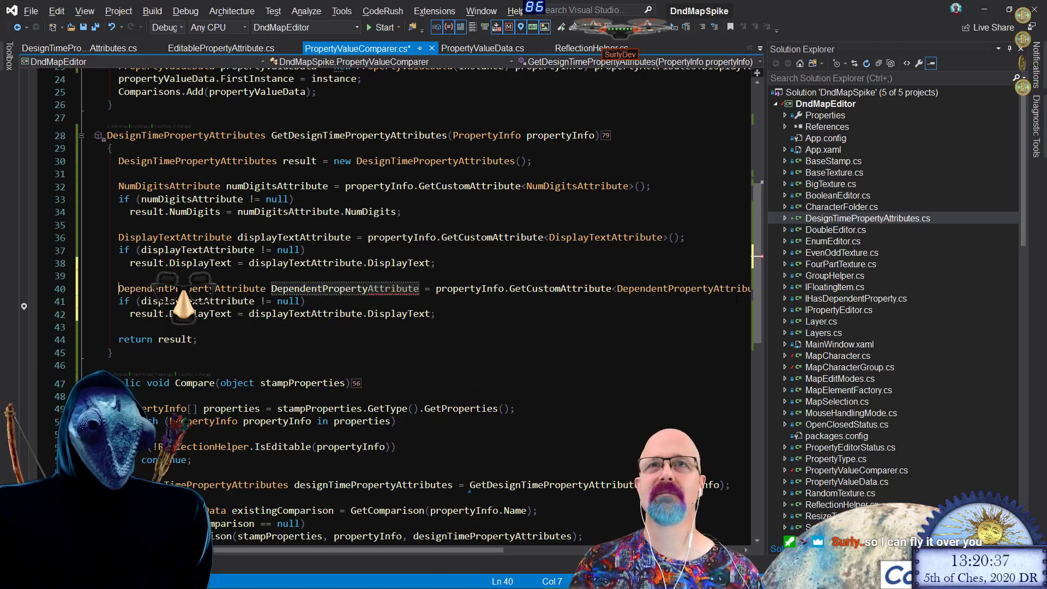
pyautogui.hotkey('ctrl', 'Right')
pyautogui.press('Delete')
pyautogui.write('d')
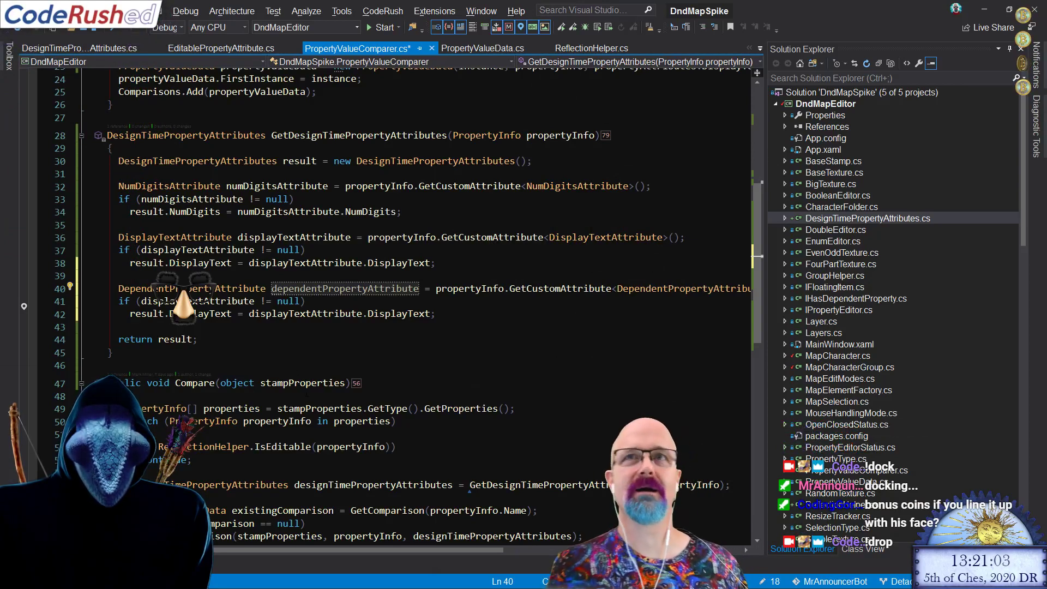
# Make the null check on line 41 test dependentPropertyAttribute by copying the variable name from the declaration above
pyautogui.doubleClick(335, 288)
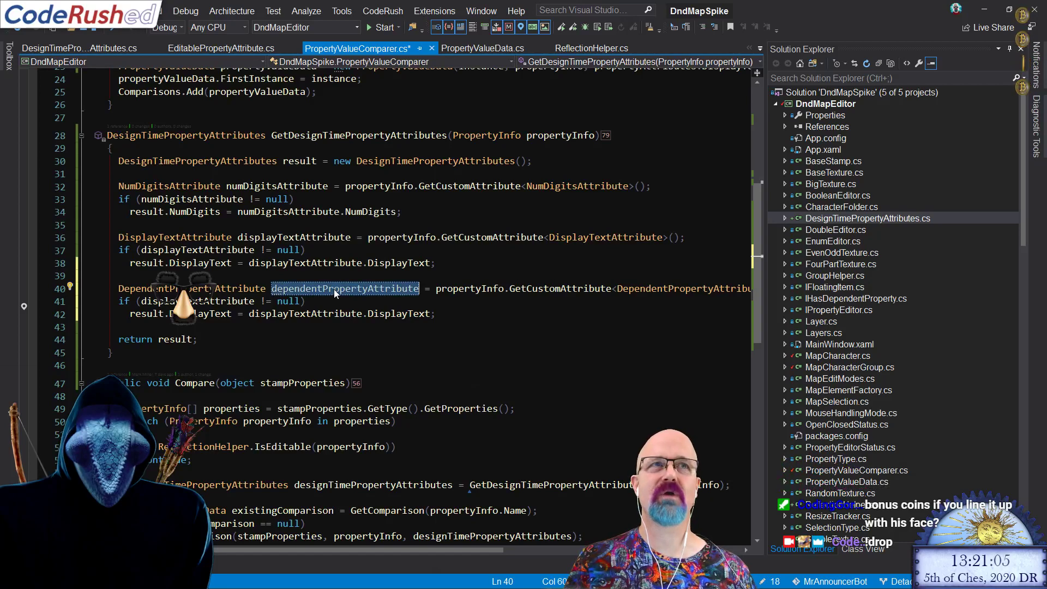
pyautogui.press('Down')
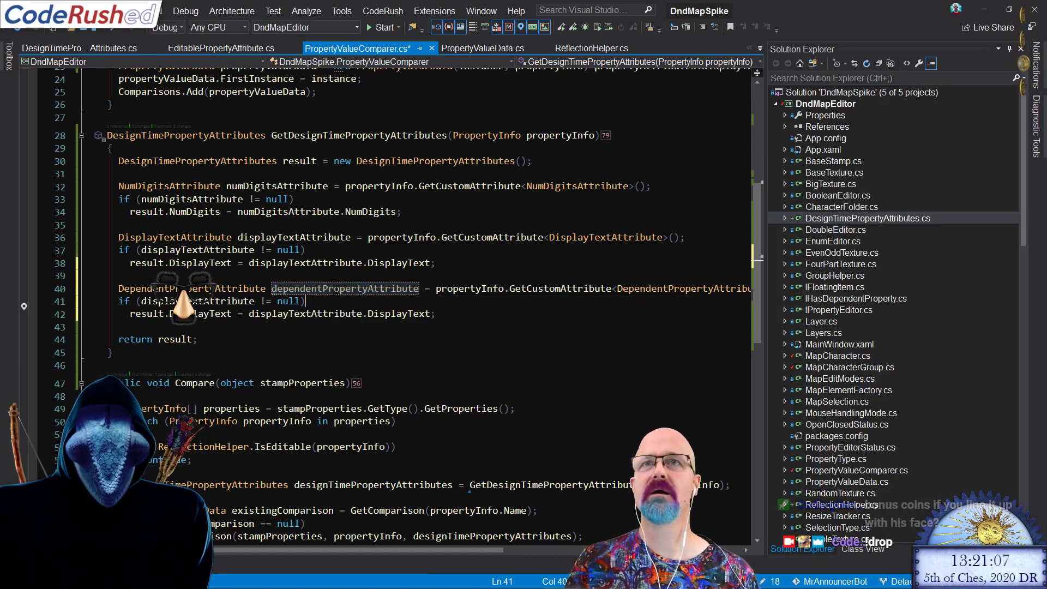
pyautogui.hotkey('ctrl', 'Left')
pyautogui.hotkey('ctrl', 'Left')
pyautogui.hotkey('ctrl', 'Left')
pyautogui.hotkey('ctrl', 'Left')
pyautogui.hotkey('ctrl', 'shift', 'Right')
pyautogui.hotkey('shift', 'Left')
pyautogui.hotkey('ctrl', 'v')
# Change the value assigned on line 42 to dependentPropertyAttribute.DependentProperty
pyautogui.press('Down')
pyautogui.hotkey('ctrl', 'Left')
pyautogui.hotkey('ctrl', 'shift', 'Right')
pyautogui.hotkey('shift', 'Left')
pyautogui.hotkey('ctrl', 'v')
pyautogui.hotkey('ctrl', 'Right')
pyautogui.hotkey('ctrl', 'Right')
pyautogui.hotkey('ctrl', 'shift', 'Left')
pyautogui.press('BackSpace')
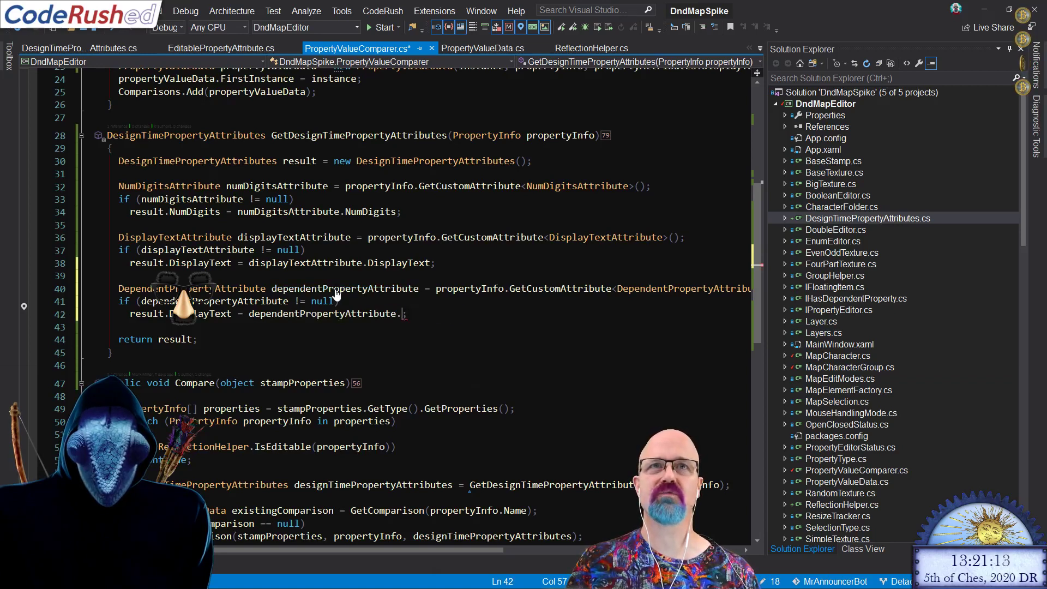
pyautogui.hotkey('ctrl', 'space')
pyautogui.press('Tab')
# Change the assignment target on line 42 to result.DependentProperty and save the file
pyautogui.press('Home')
pyautogui.hotkey('ctrl', 'Right')
pyautogui.hotkey('ctrl', 'Right')
pyautogui.hotkey('ctrl', 'shift', 'Right')
pyautogui.hotkey('shift', 'Left')
pyautogui.press('BackSpace')
pyautogui.write('De')
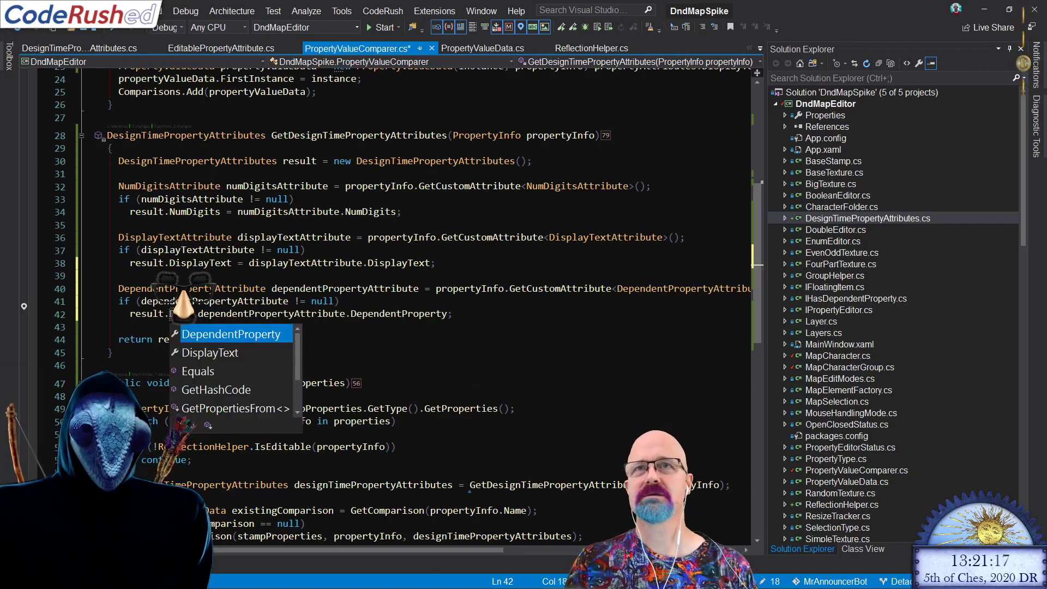
pyautogui.press('Tab')
pyautogui.hotkey('ctrl', 's')
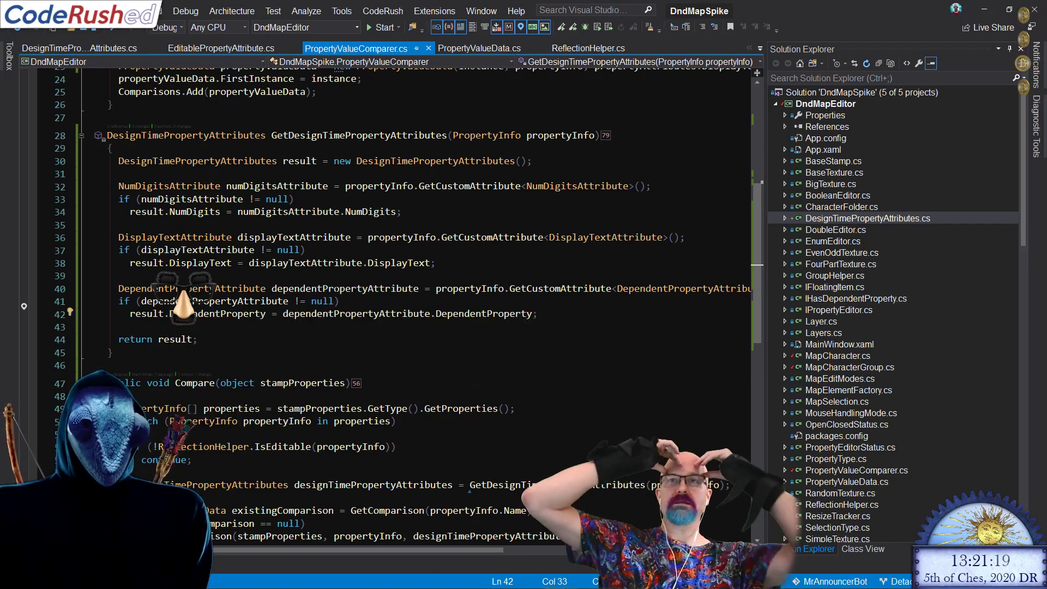